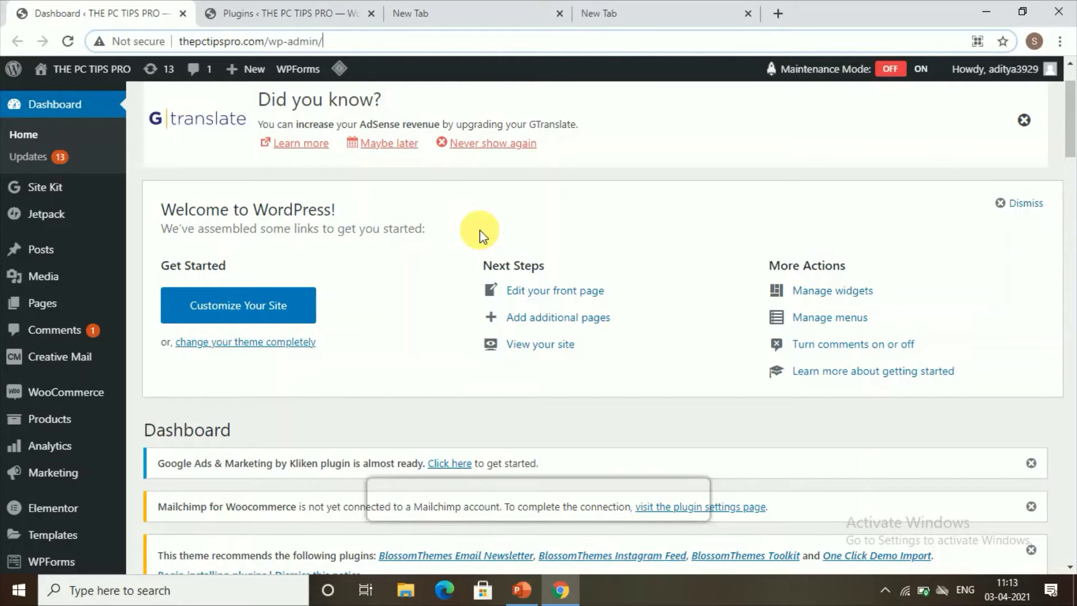
Look over the notices and admin menu on the WordPress Dashboard and Plugins pages.
scroll(392, 89, up, 1)
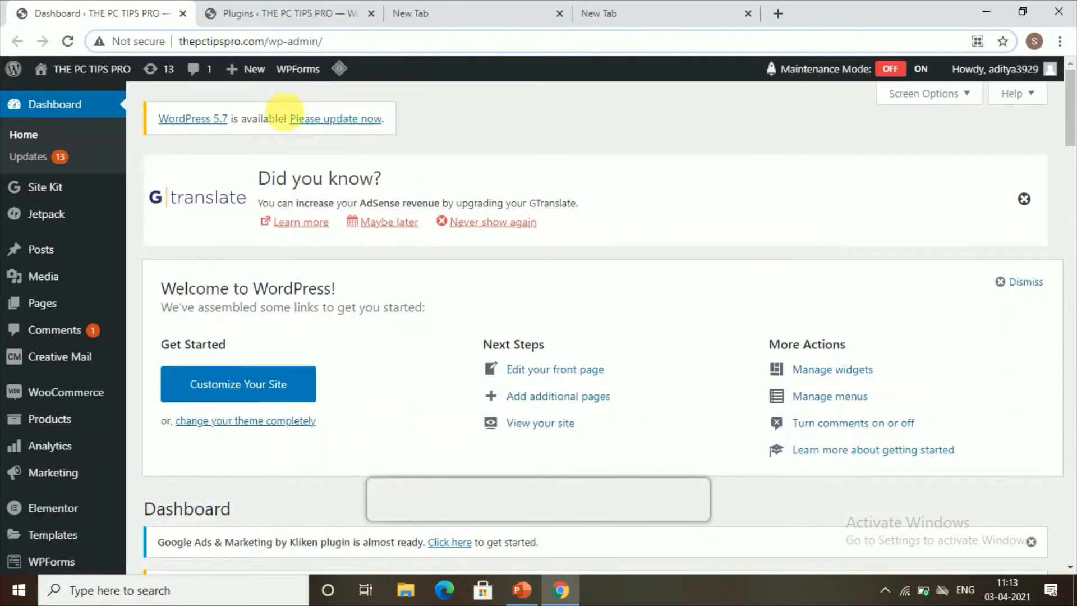
scroll(376, 382, down, 2)
scroll(355, 414, up, 3)
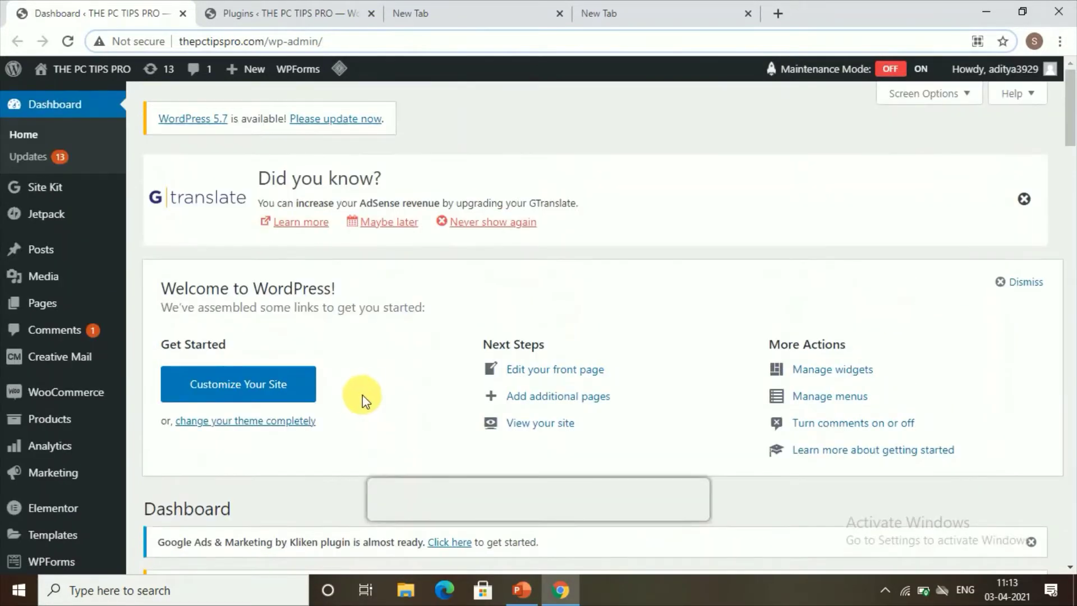
scroll(373, 269, down, 3)
scroll(257, 301, down, 4)
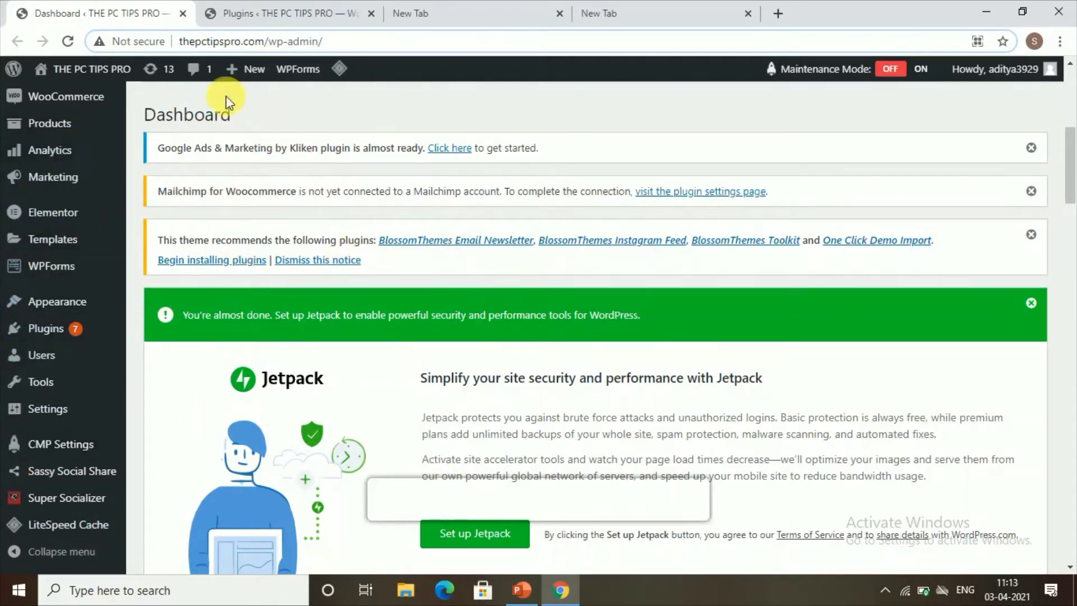
click(281, 12)
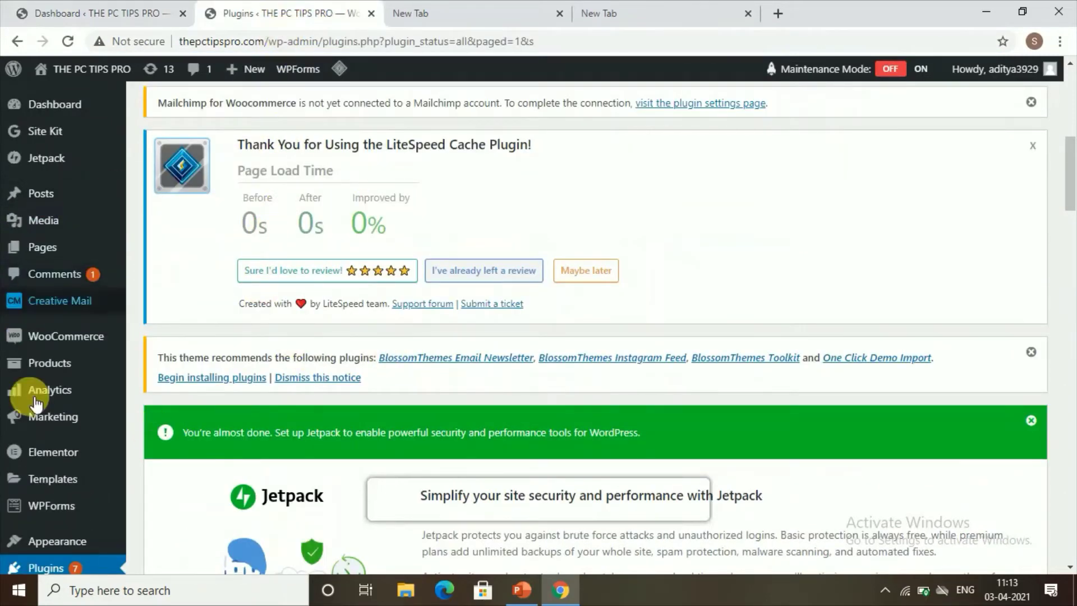
scroll(129, 412, up, 8)
scroll(125, 390, up, 1)
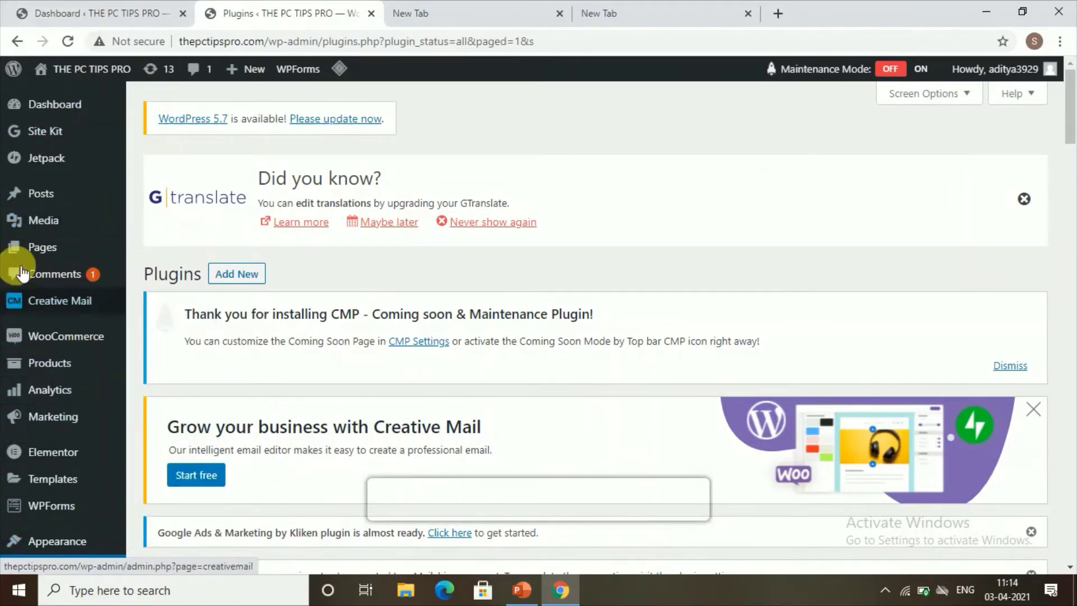
click(93, 12)
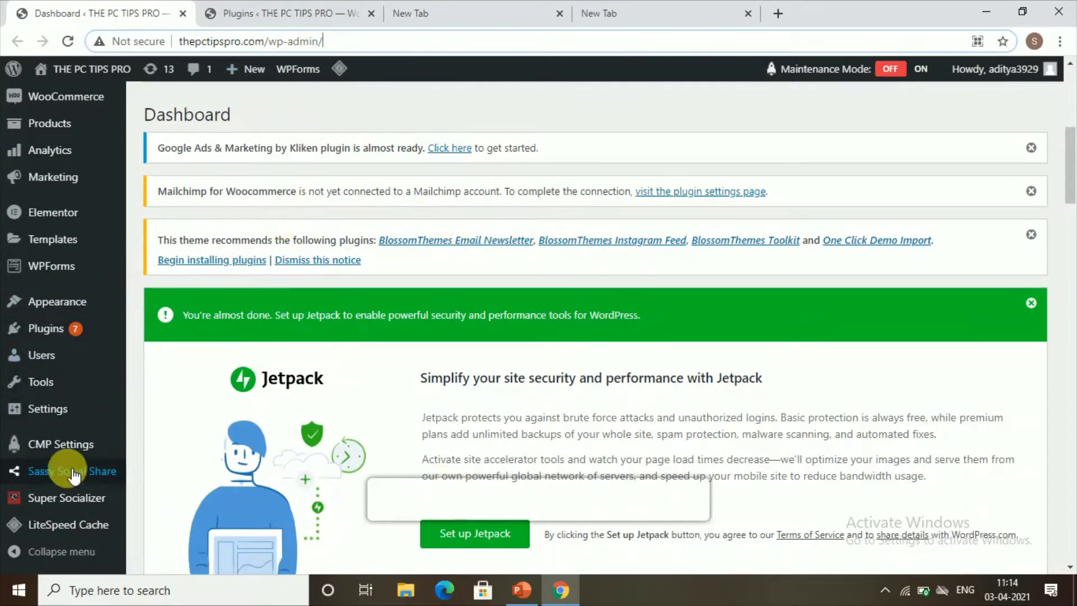
mouse_move(32, 466)
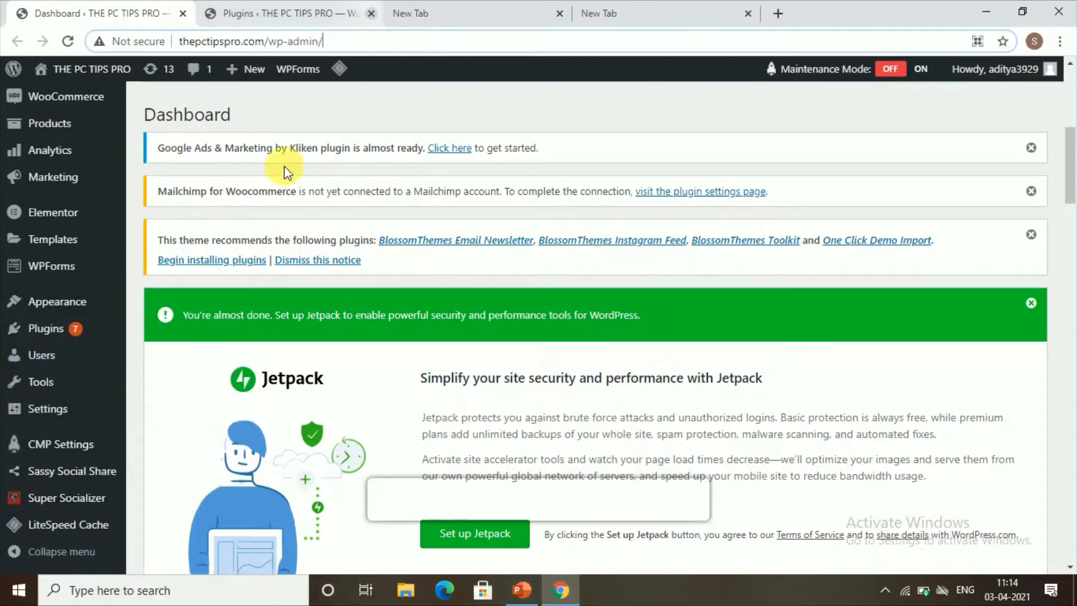
Open the page for adding new plugins and search the plugin directory for "all in one".
click(227, 12)
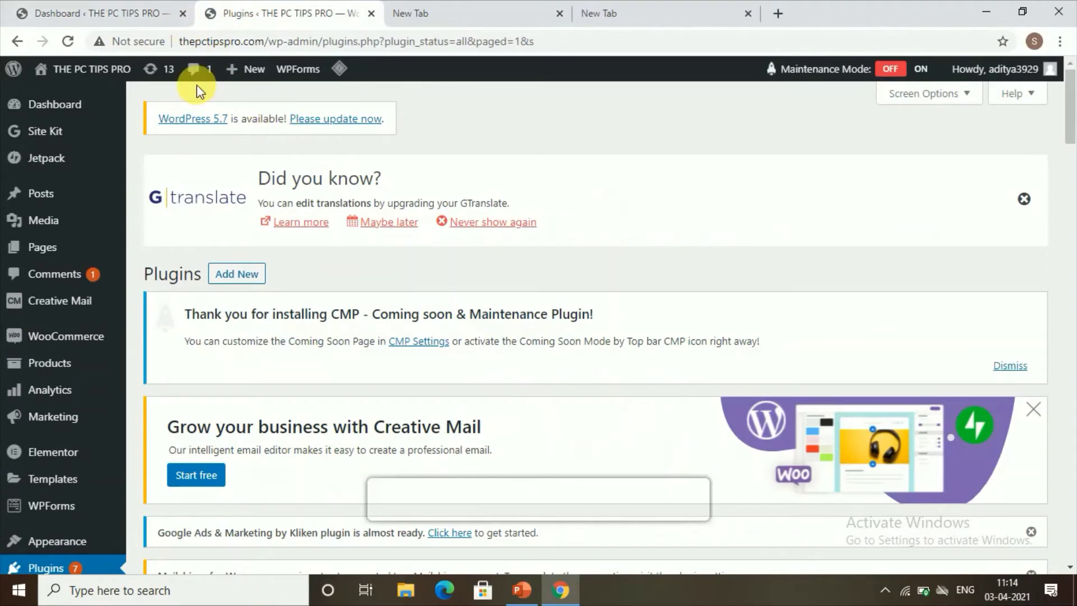
scroll(175, 247, down, 4)
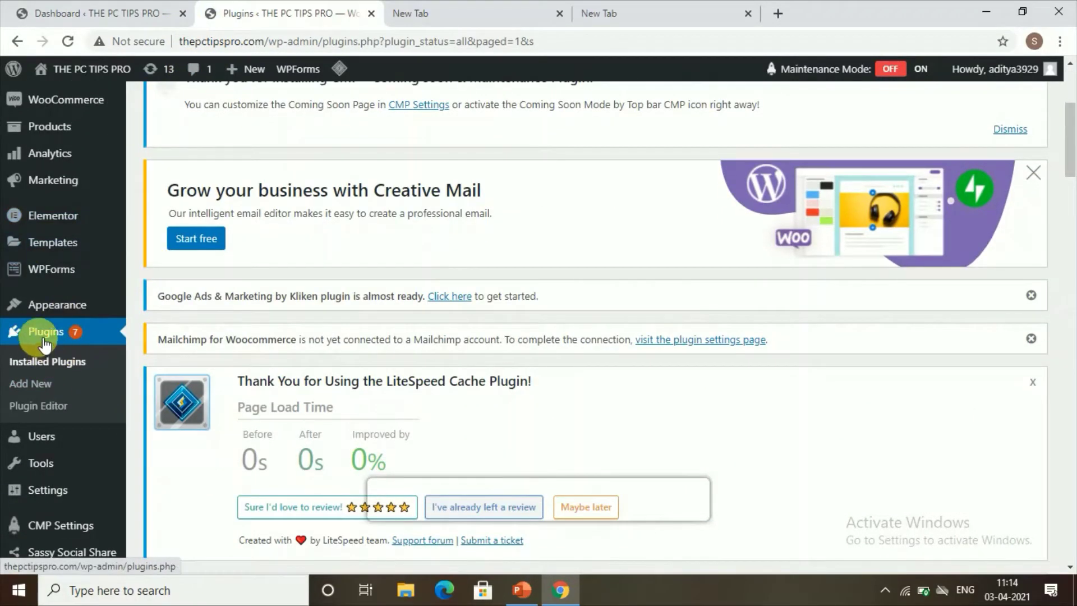
click(35, 387)
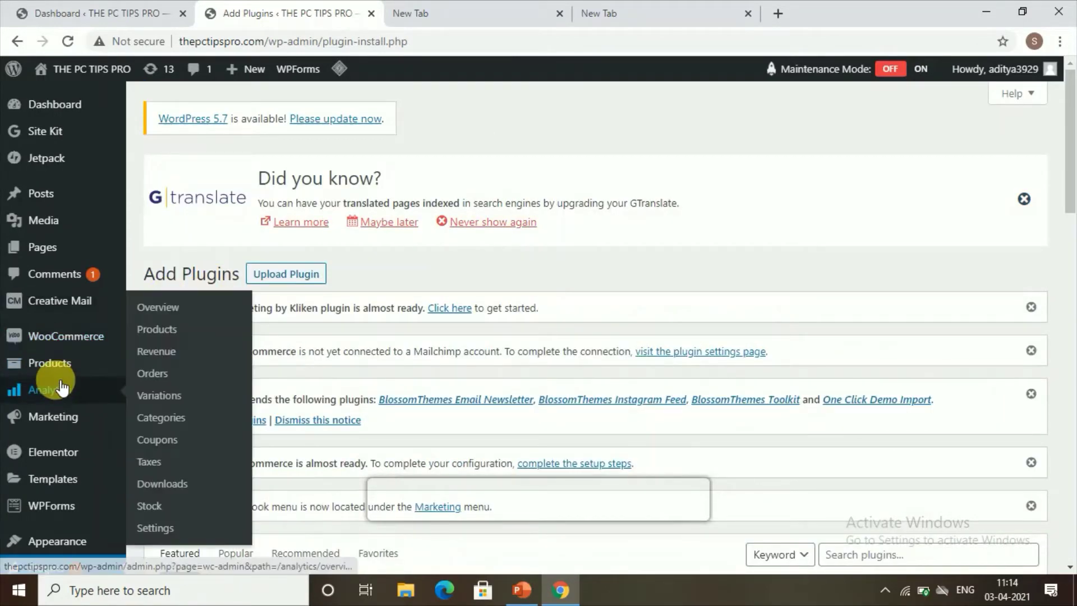
scroll(549, 348, down, 9)
scroll(548, 344, up, 3)
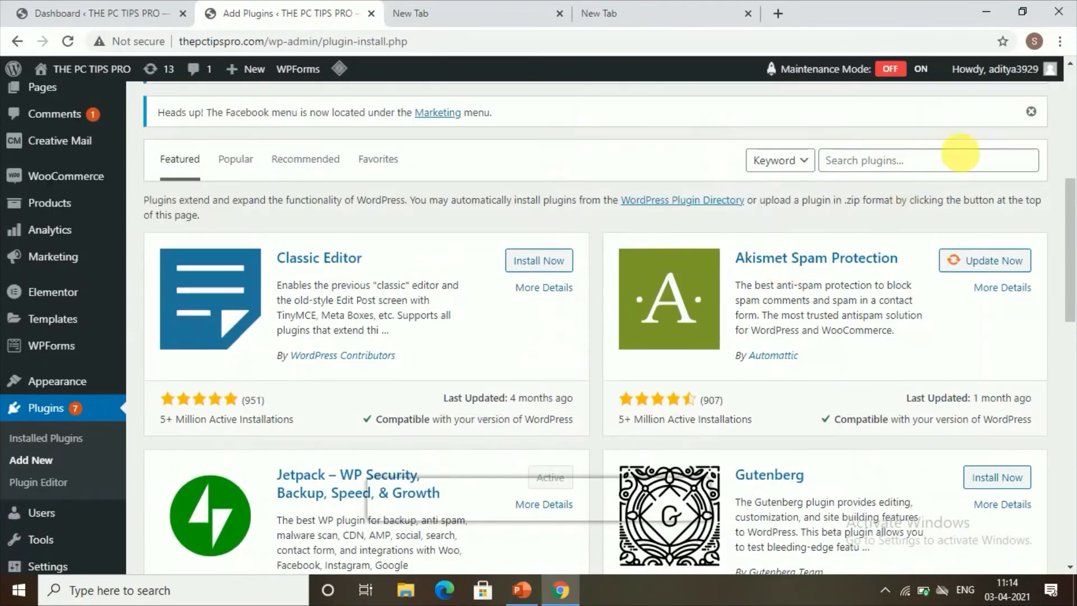
click(893, 163)
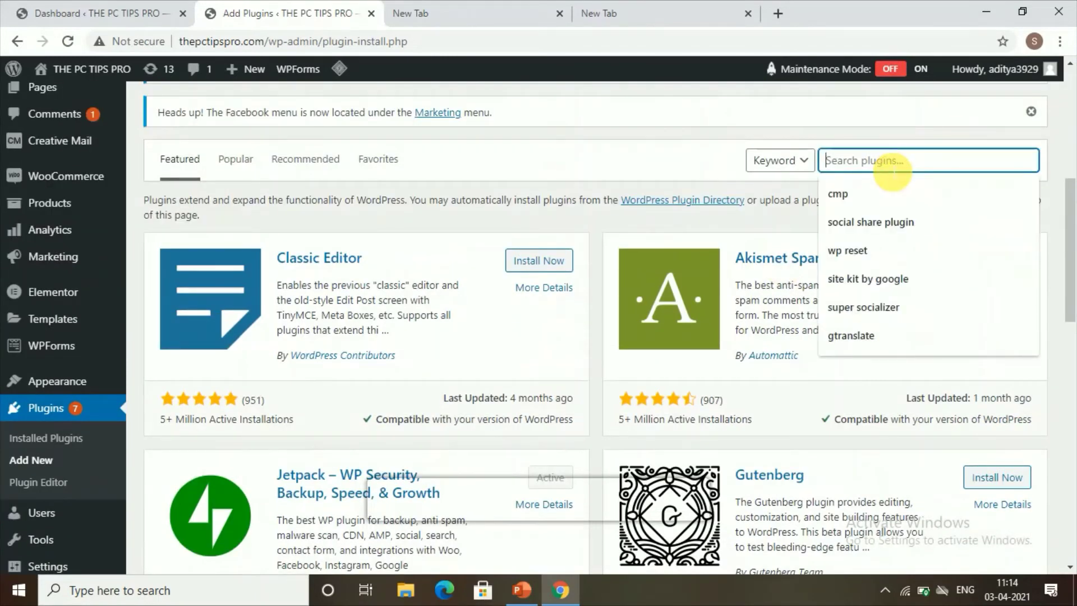
text(A)
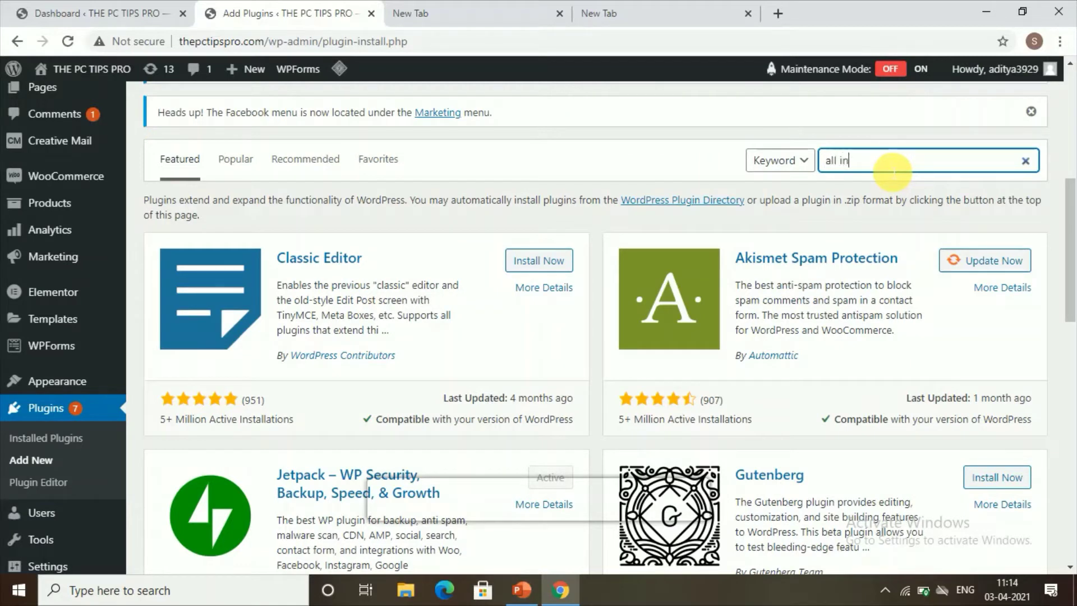
text(ll in one)
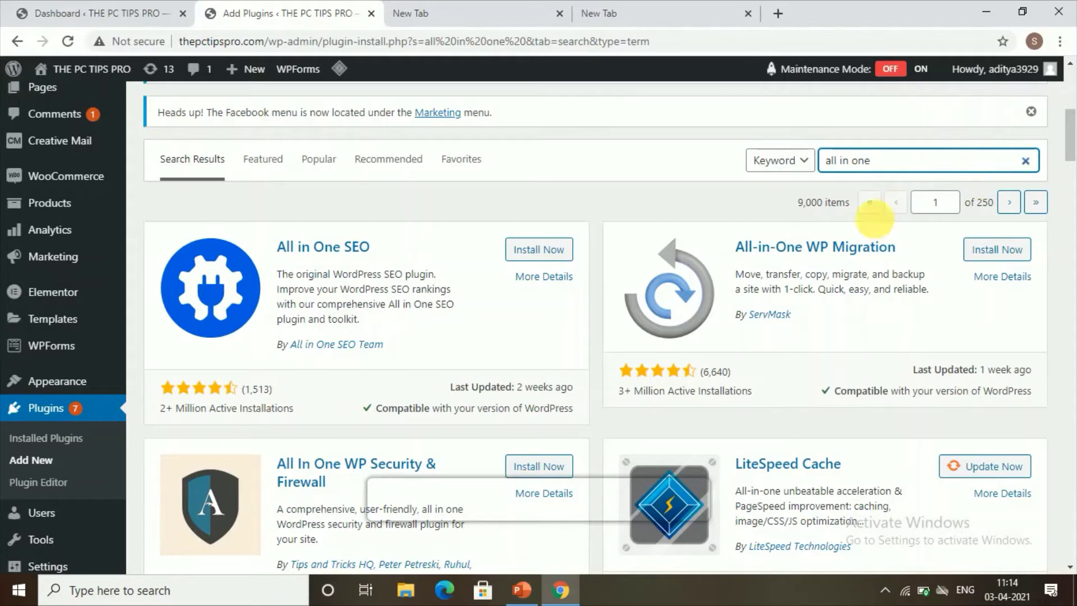
Install and activate the All-in-One WP Migration plugin.
click(981, 256)
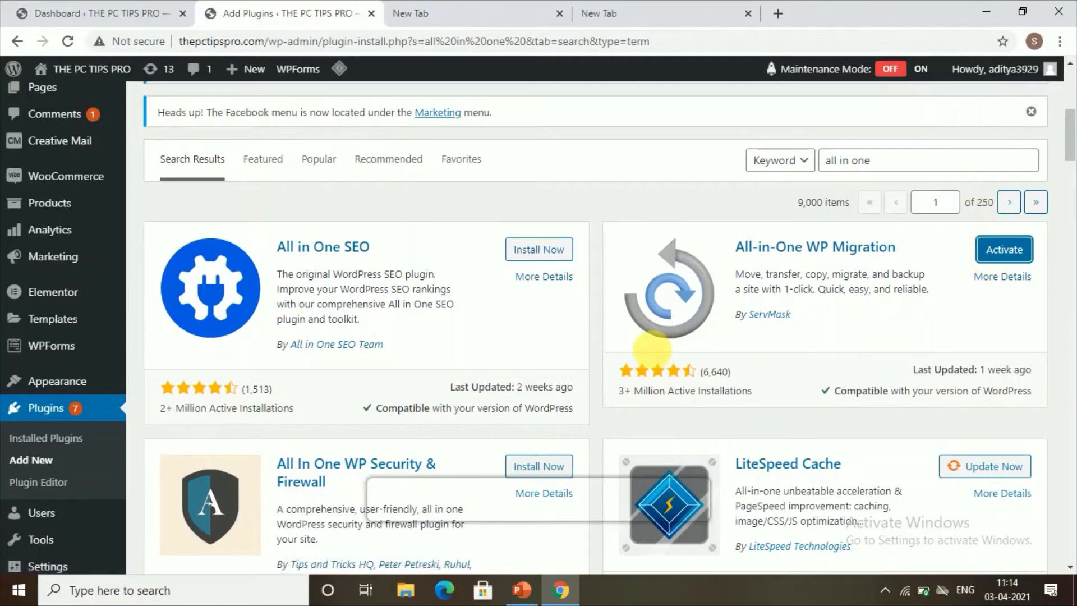
click(23, 7)
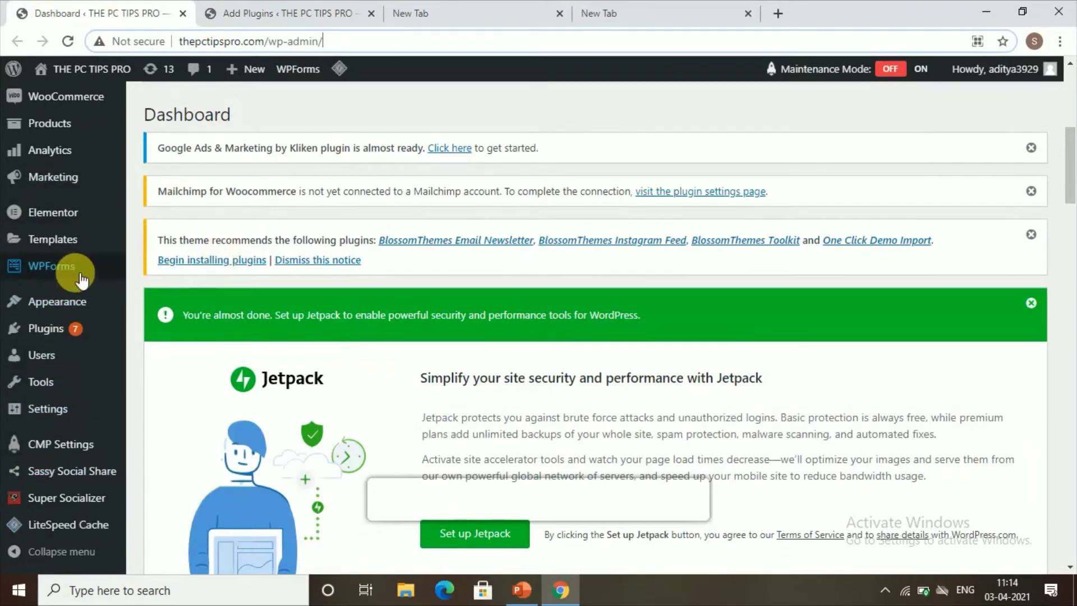
click(291, 8)
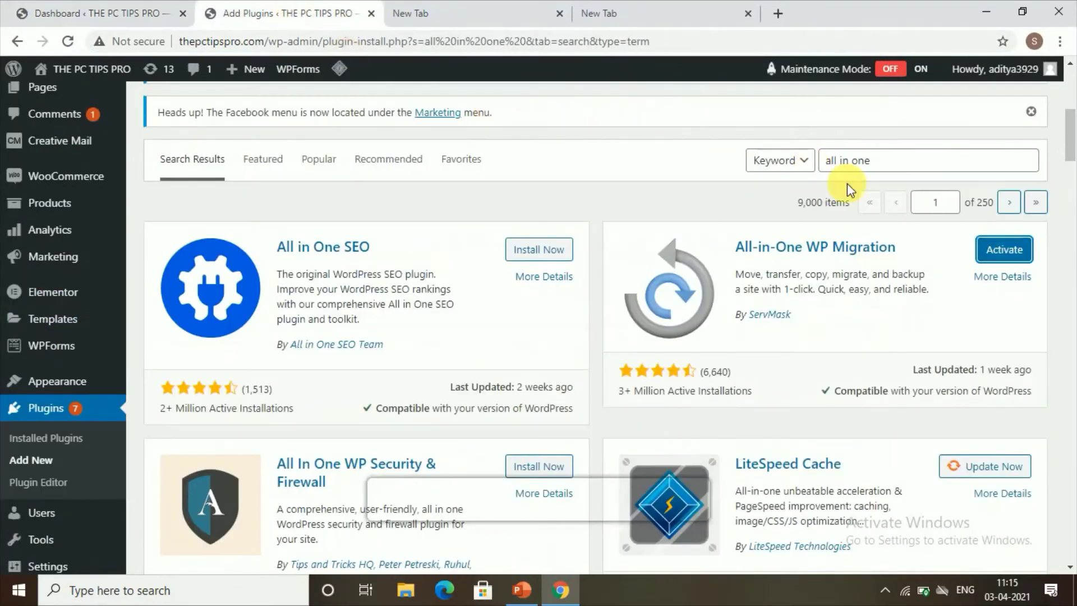
click(996, 249)
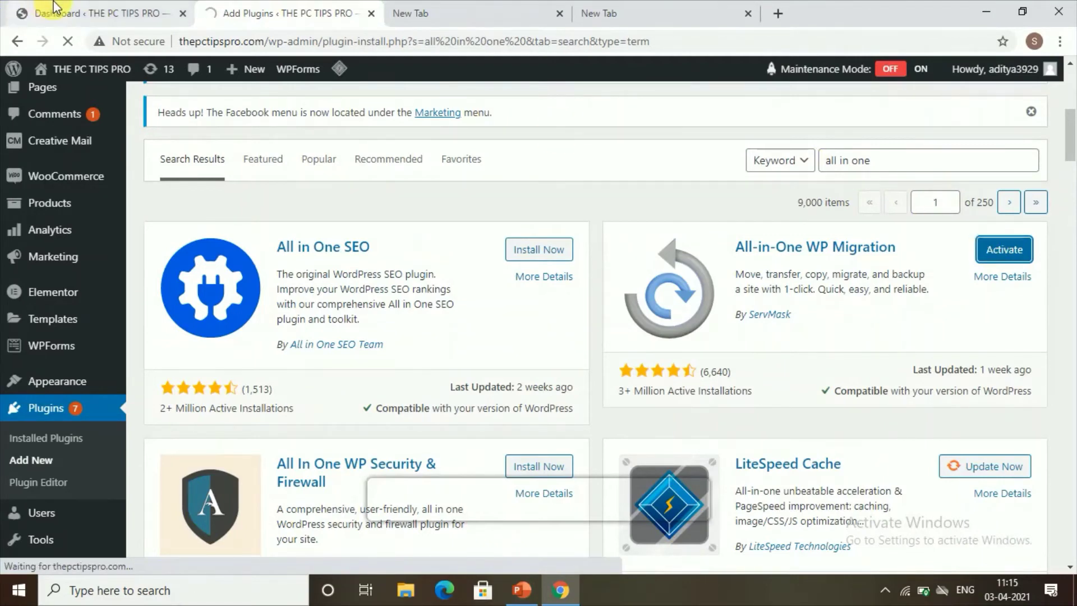
Load the Add Plugins page in the browser tab that holds the Dashboard.
click(55, 8)
mouse_move(68, 333)
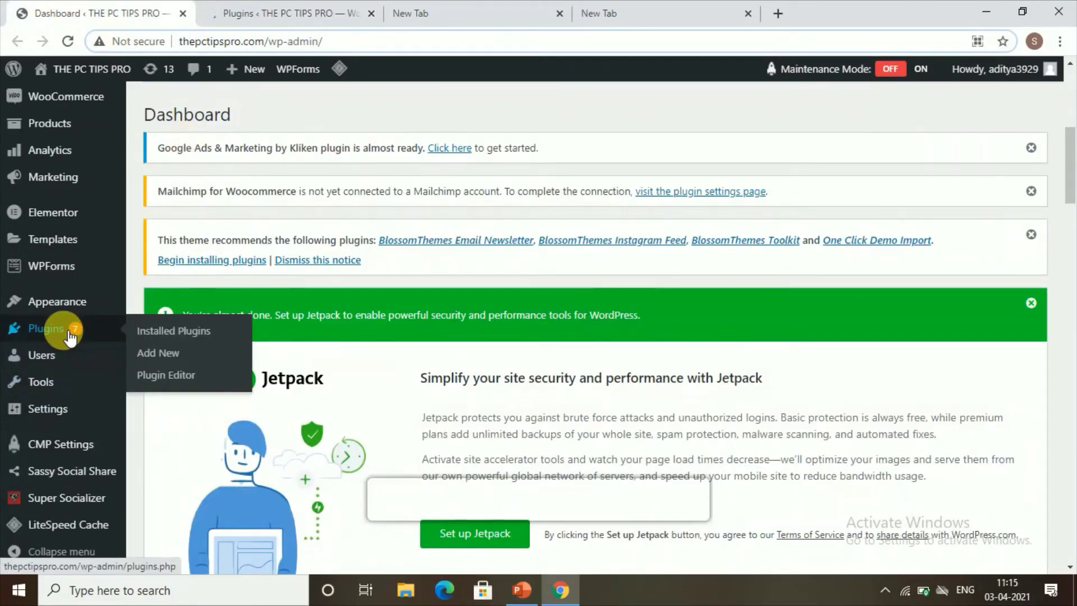
click(198, 354)
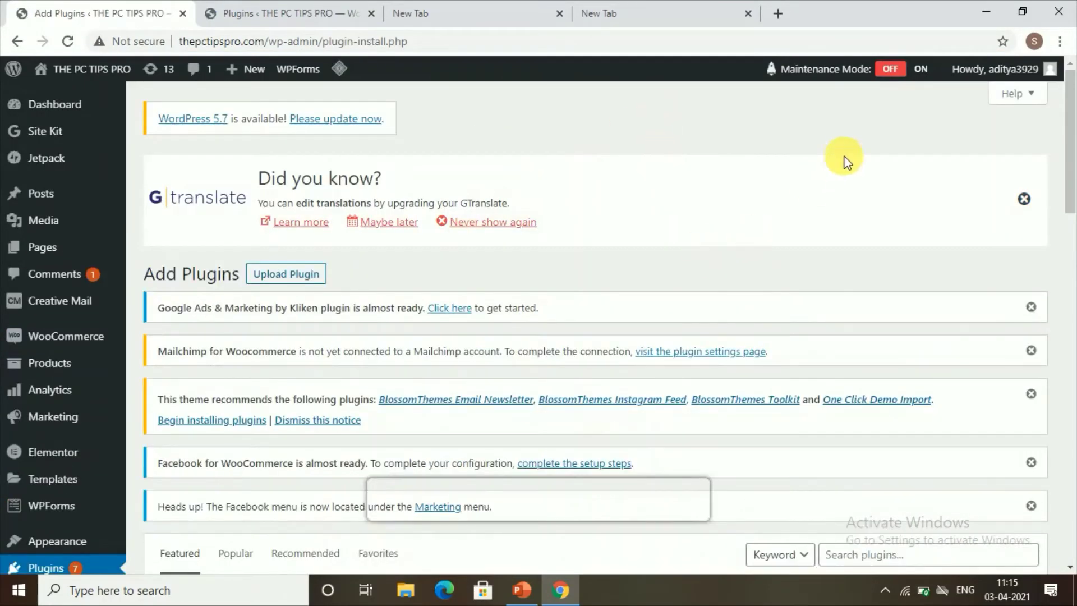
scroll(853, 124, down, 7)
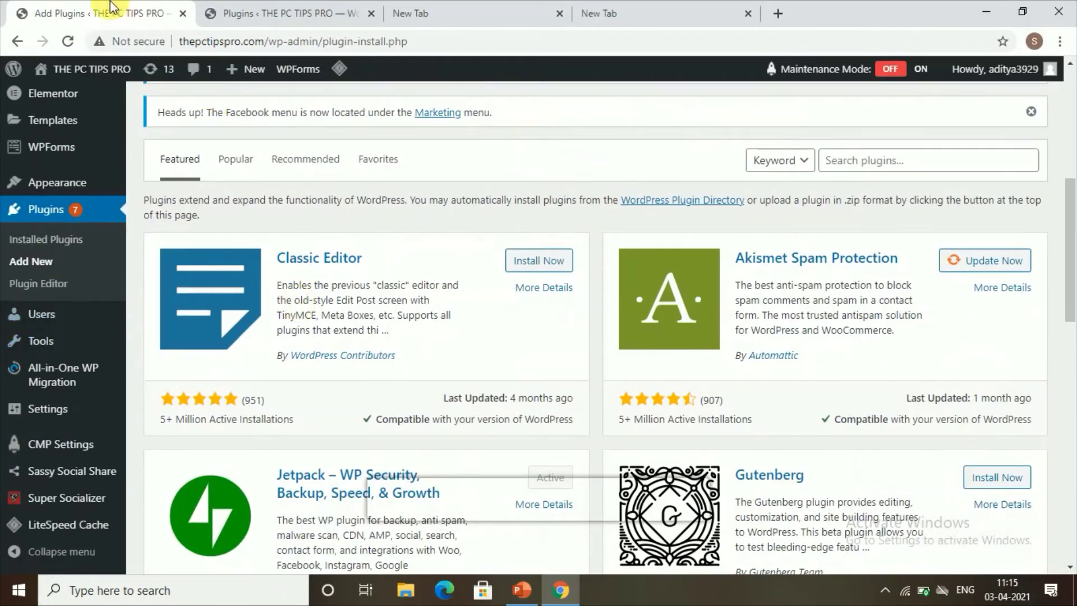
Check the admin menu in both site tabs for the All-in-One WP Migration entry.
click(208, 19)
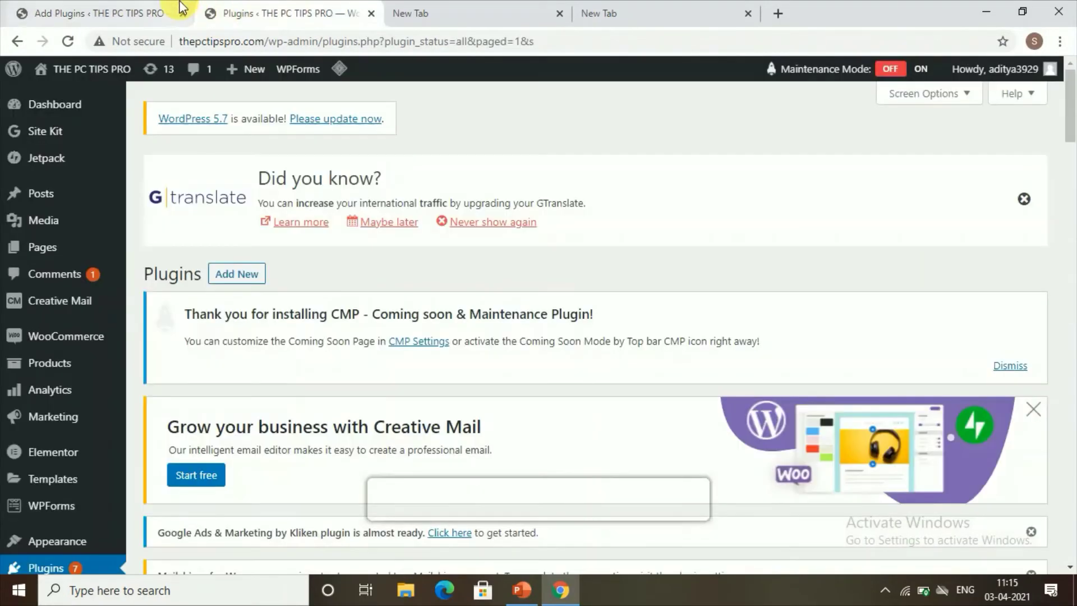
scroll(703, 252, down, 7)
scroll(472, 371, down, 4)
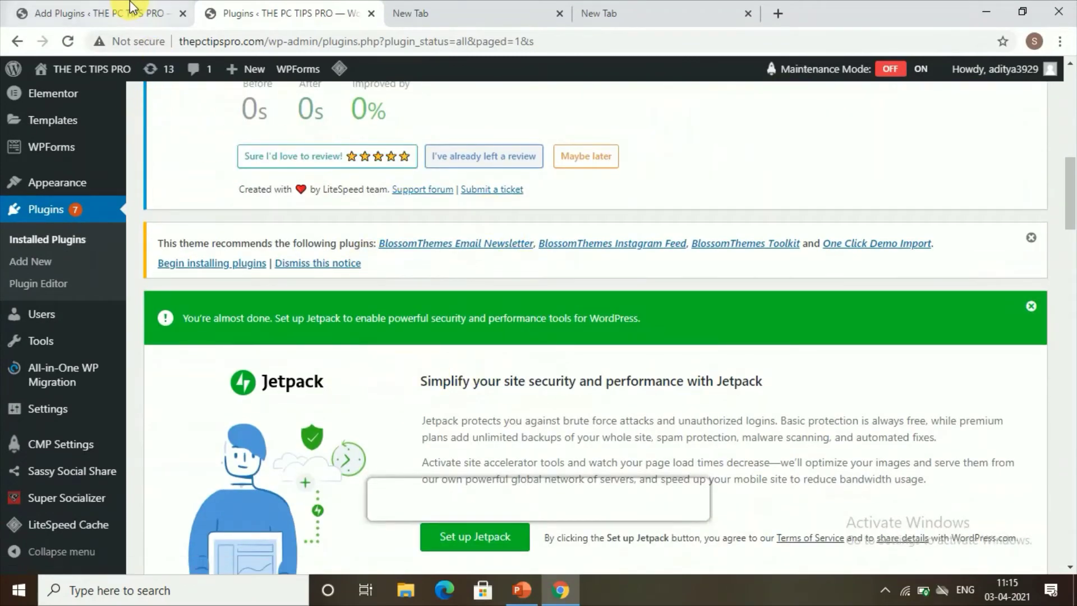
click(104, 13)
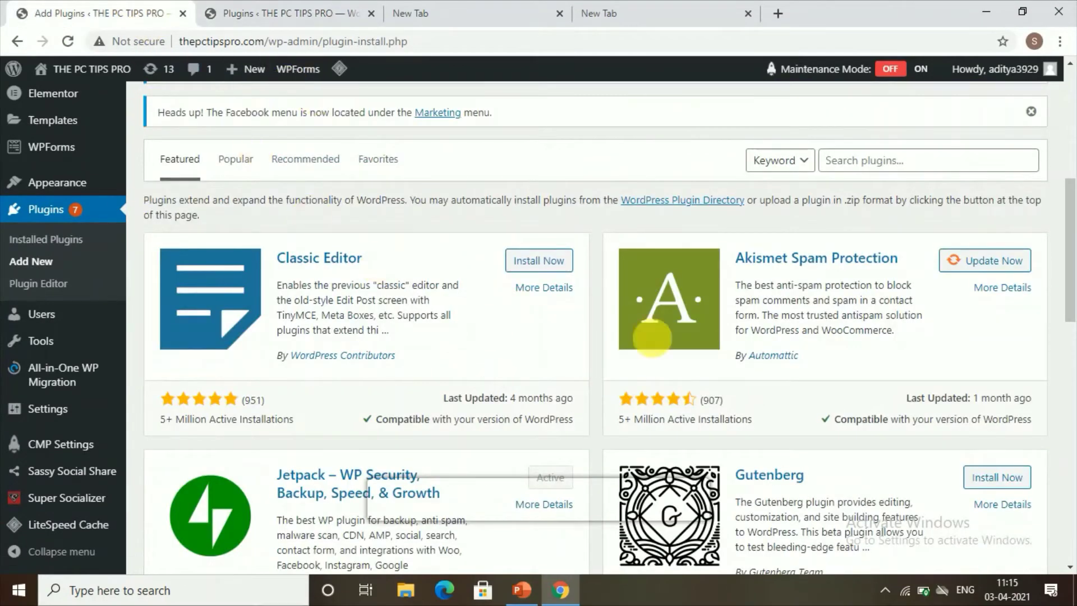
click(283, 12)
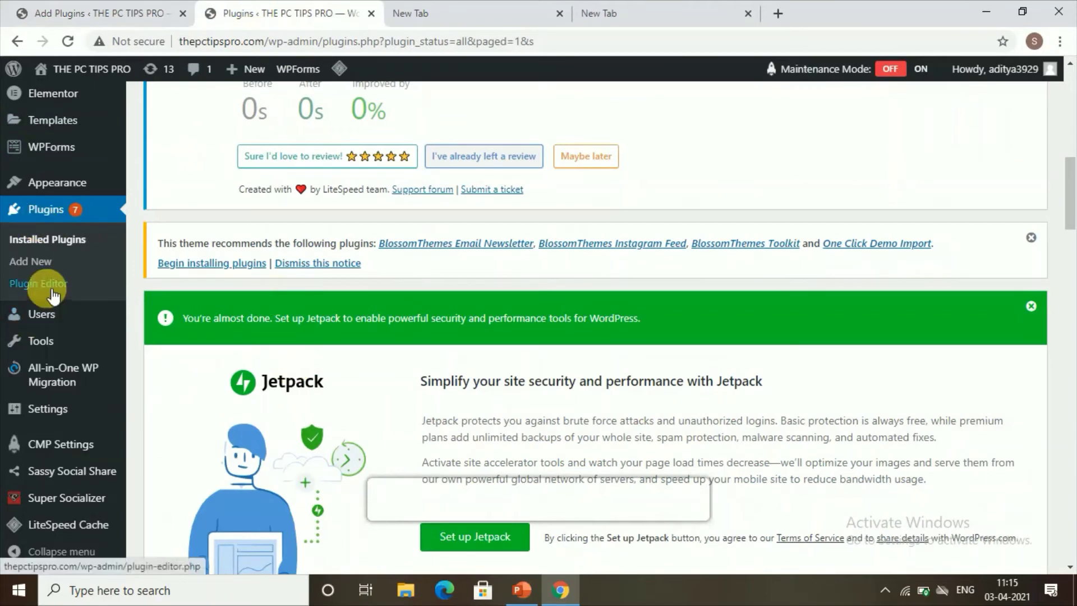
click(108, 9)
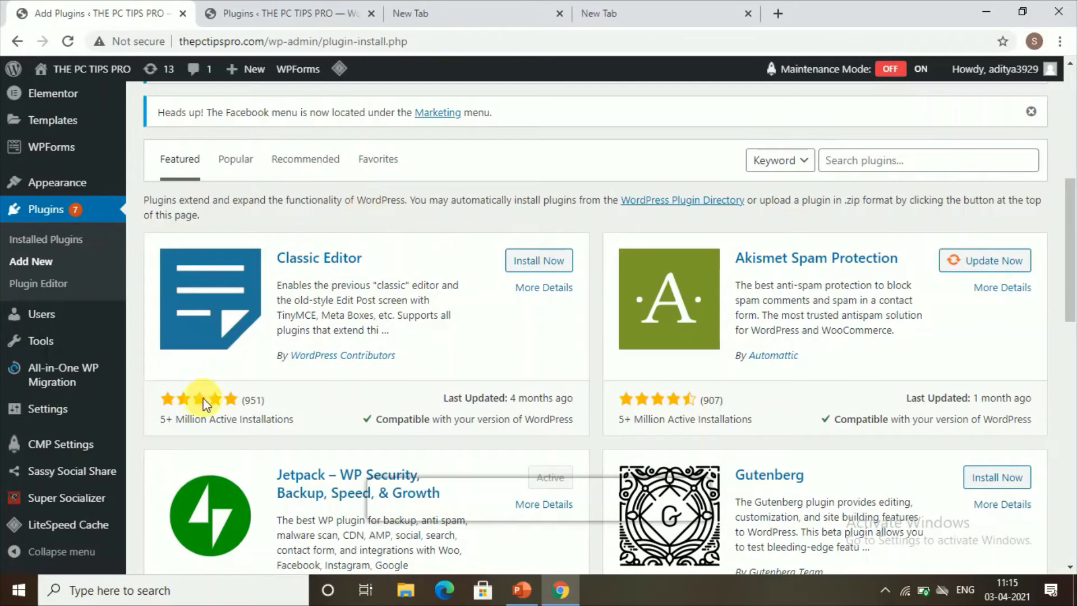
Open the Export page of All-in-One WP Migration and expand the list of export destinations.
mouse_move(47, 393)
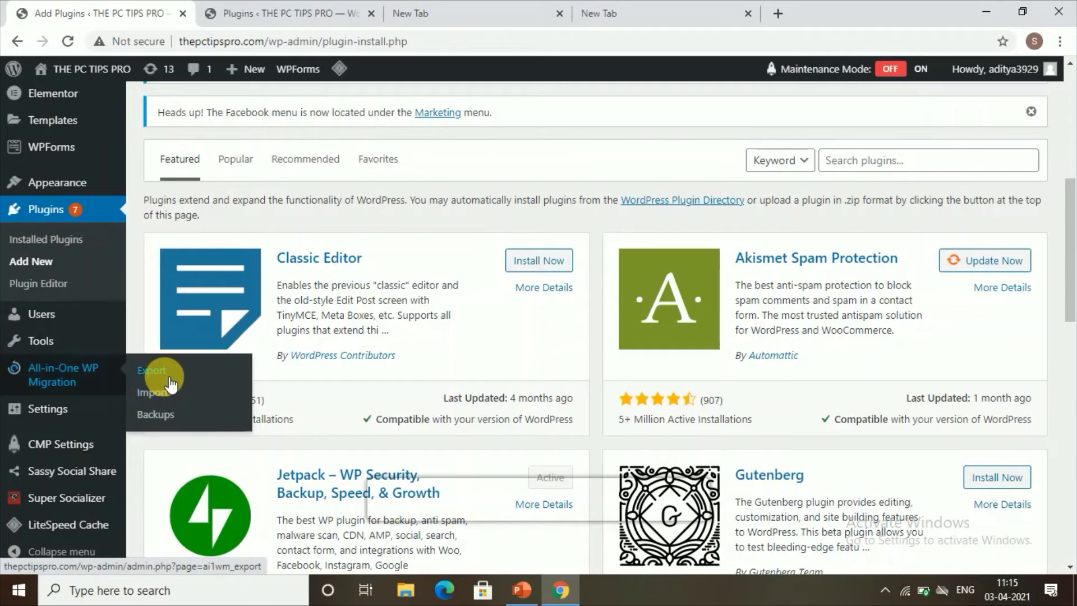
click(169, 379)
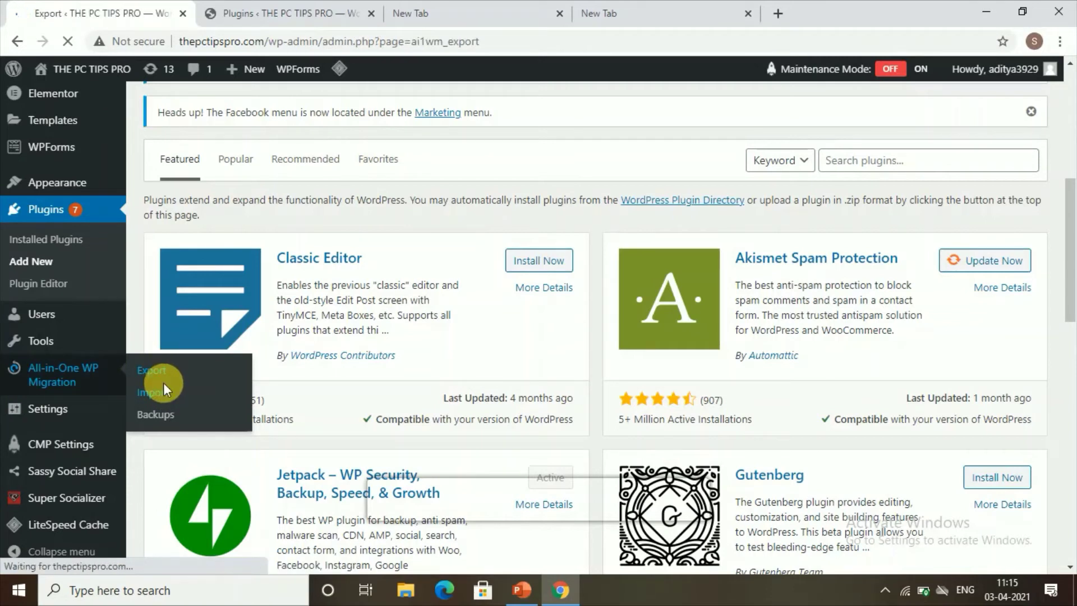
scroll(449, 280, down, 1)
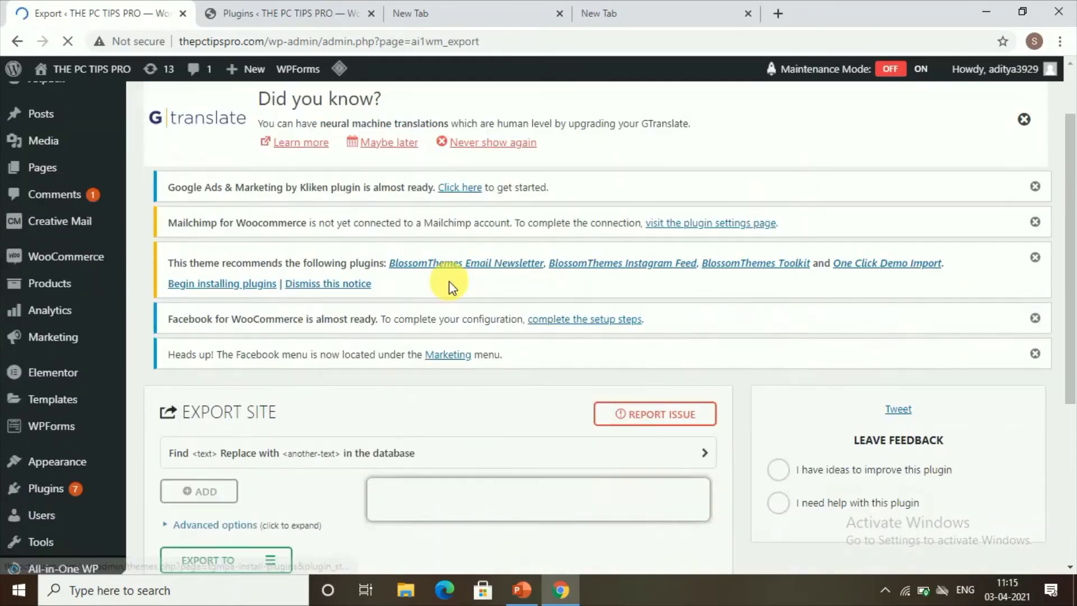
scroll(448, 281, down, 2)
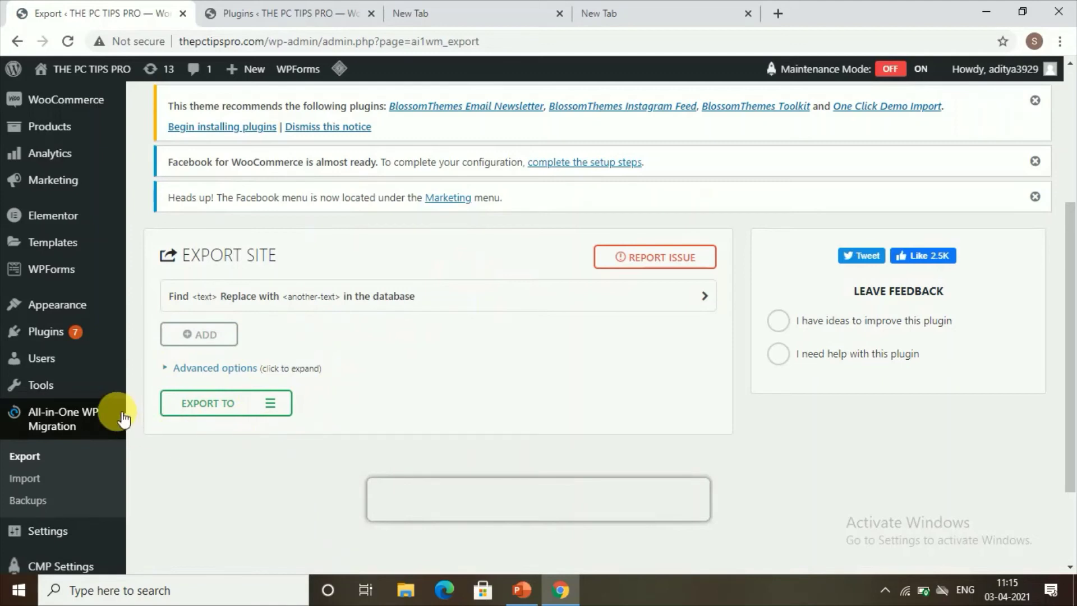
click(226, 403)
scroll(236, 451, down, 5)
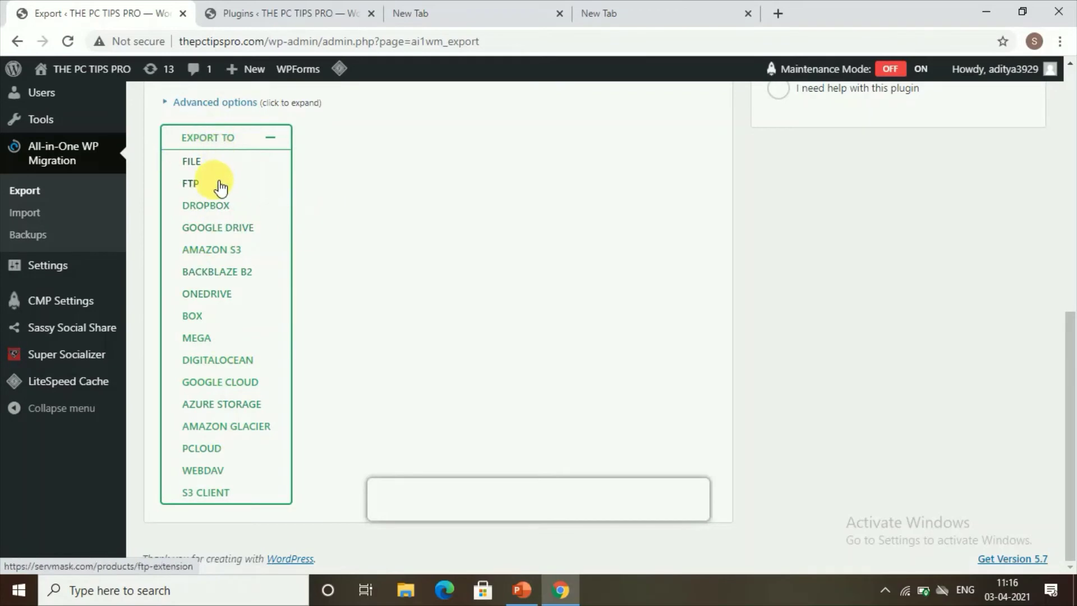
mouse_move(175, 336)
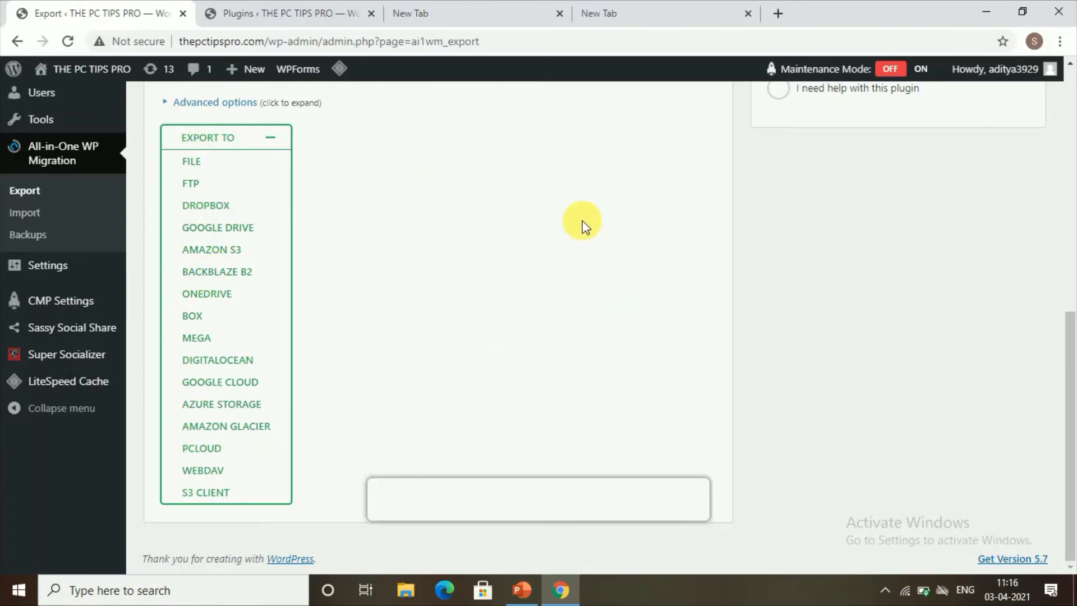
scroll(553, 308, up, 3)
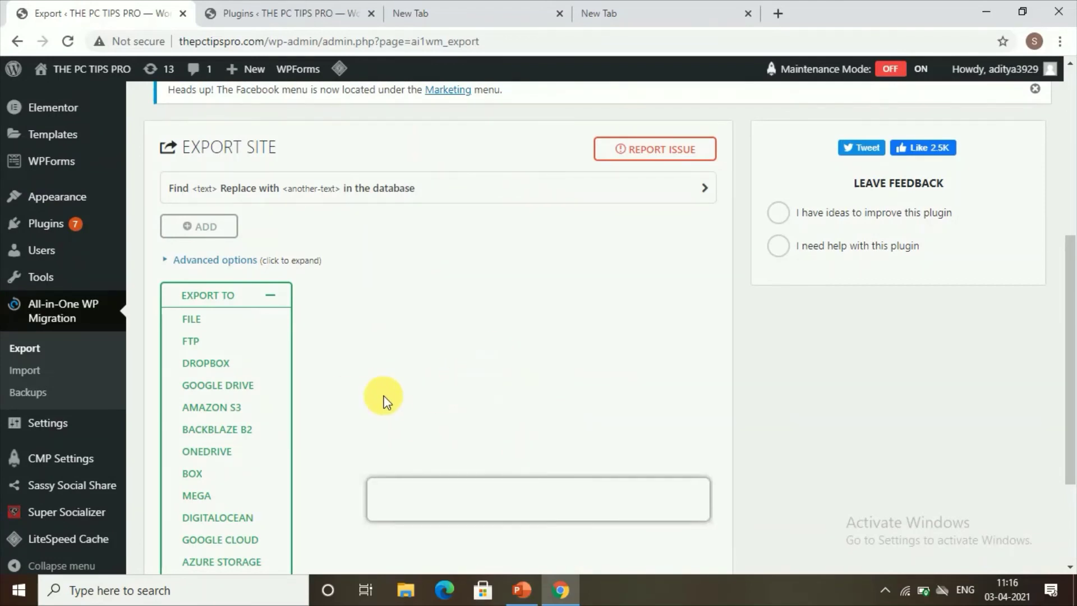
Open the Import page of All-in-One WP Migration in the second site's browser tab and expand the list of import sources.
click(234, 14)
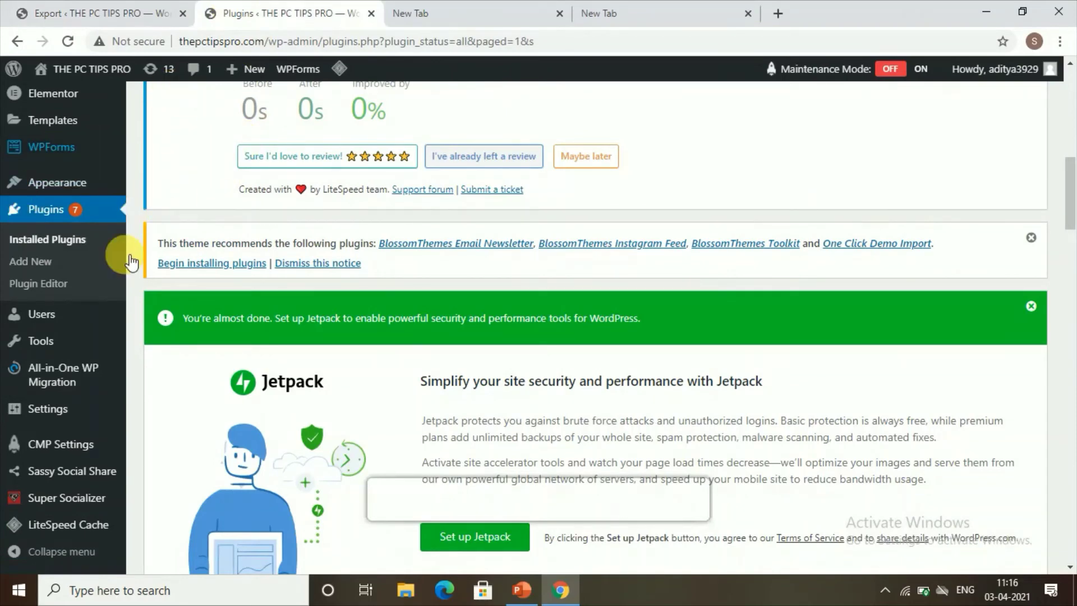
scroll(121, 393, down, 4)
mouse_move(29, 391)
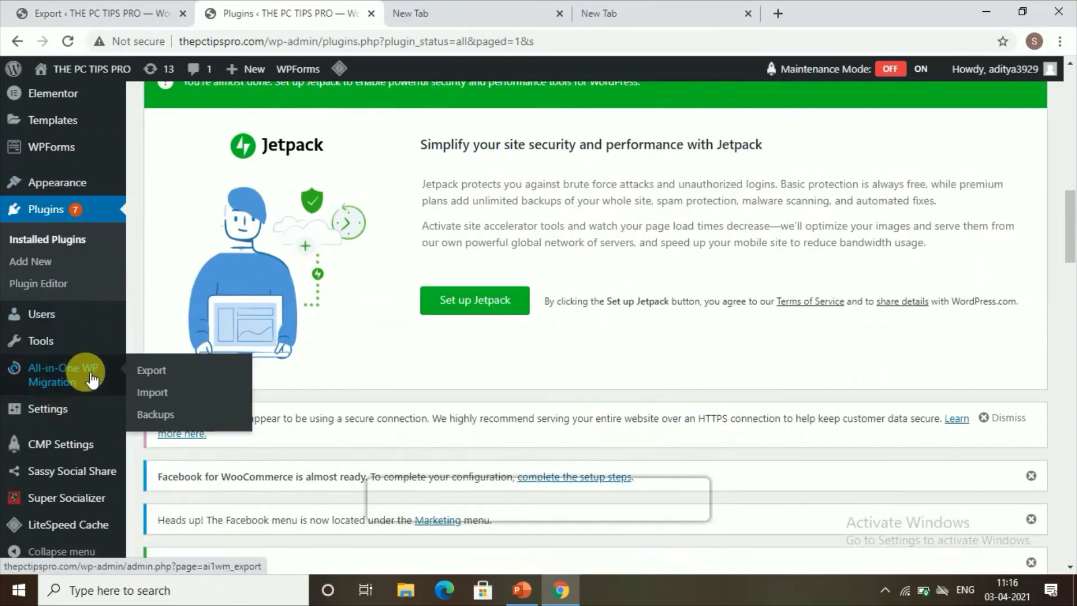
click(159, 399)
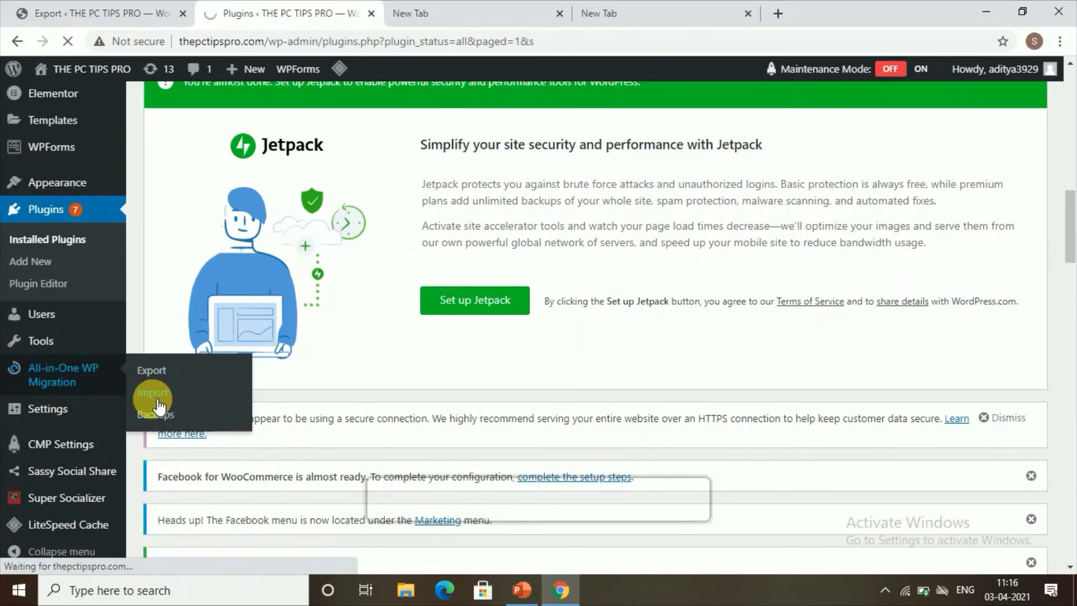
scroll(153, 398, down, 3)
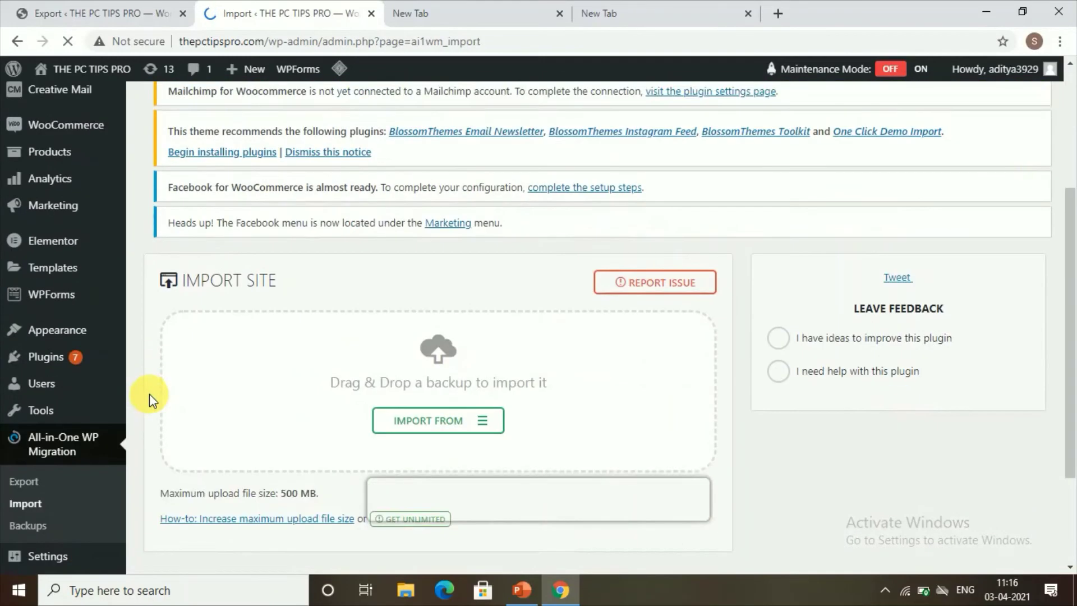
click(481, 400)
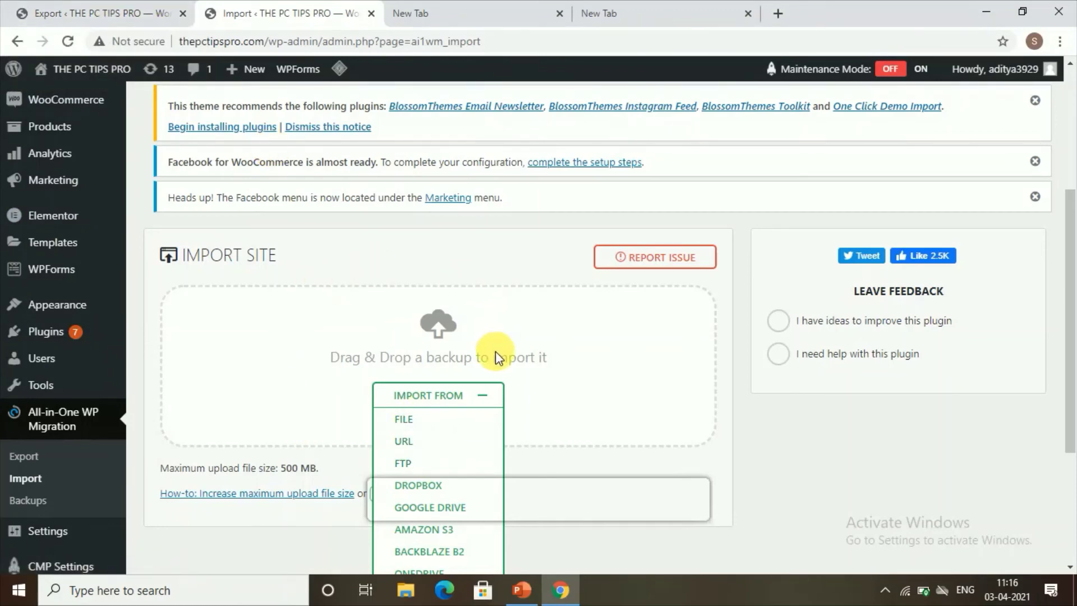
scroll(438, 430, down, 4)
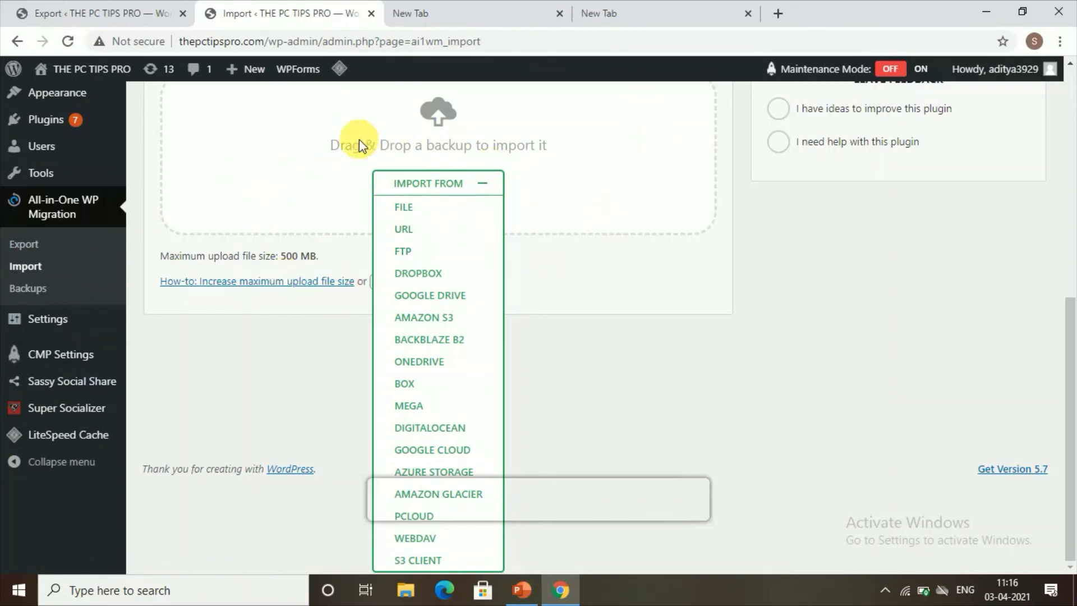
scroll(628, 274, up, 8)
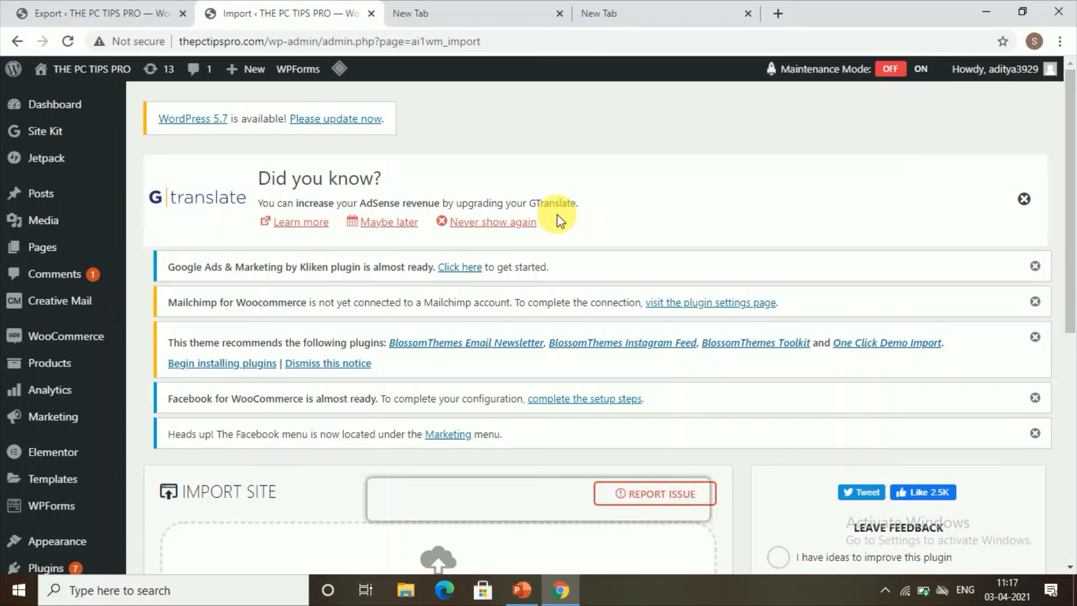
key(shift)
key(shift)
key(shift)
key(shift)
key(shift)
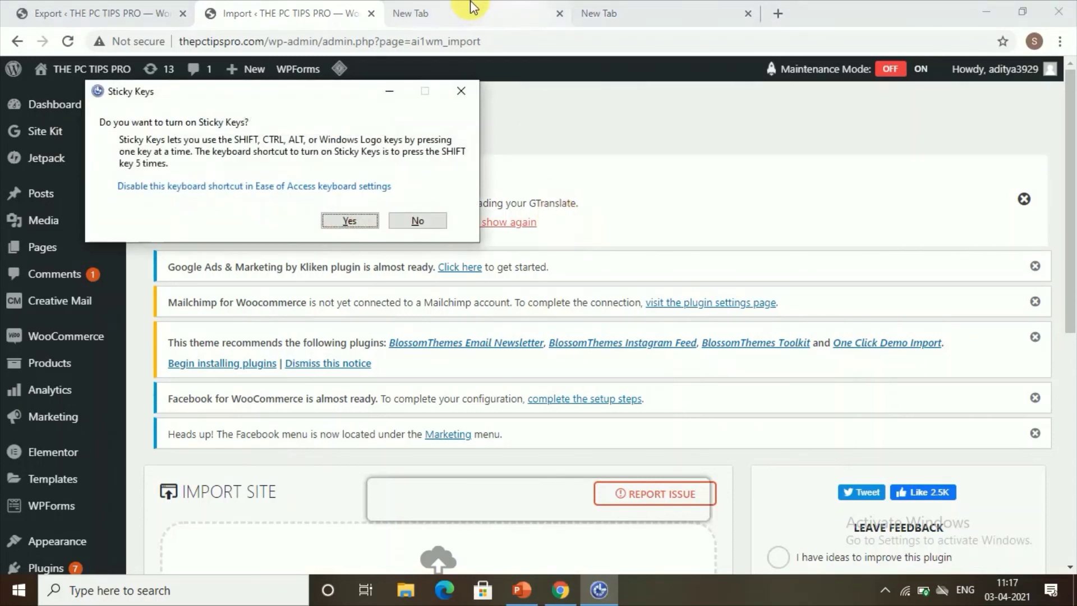
click(461, 91)
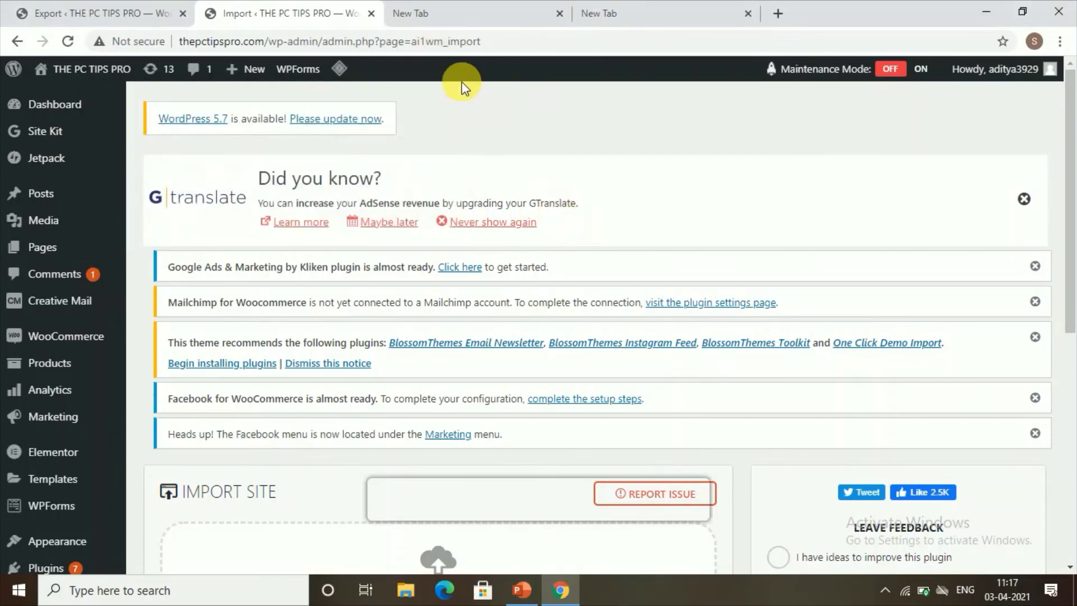